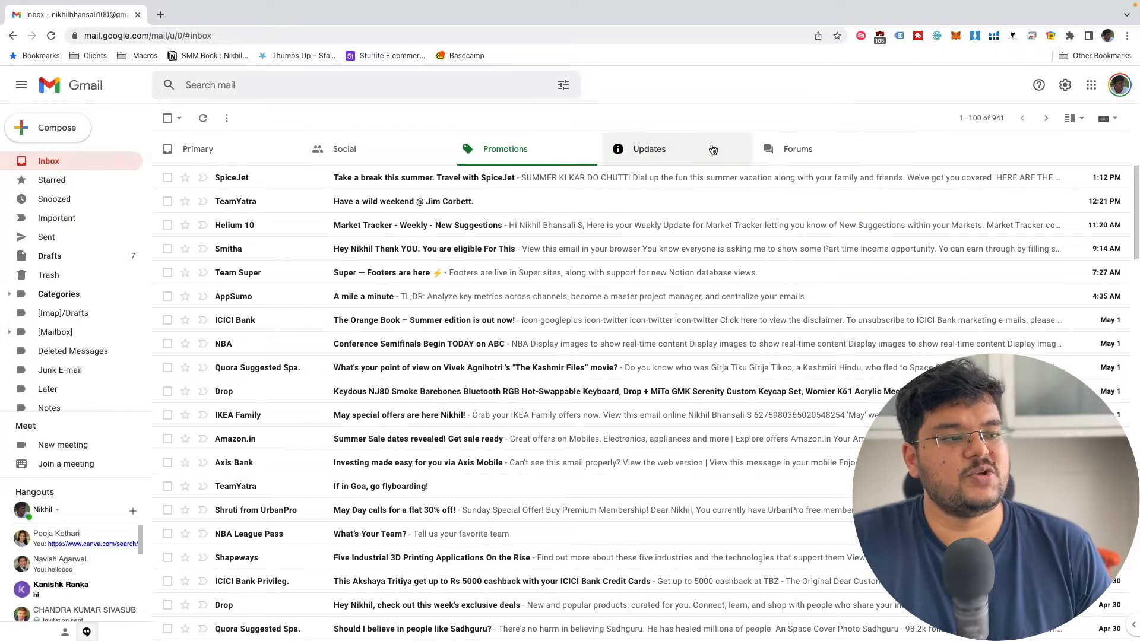
# - Open the RescueTime Weekly Summary email about Communication & Scheduling from the Updates category
pyautogui.click(715, 149)
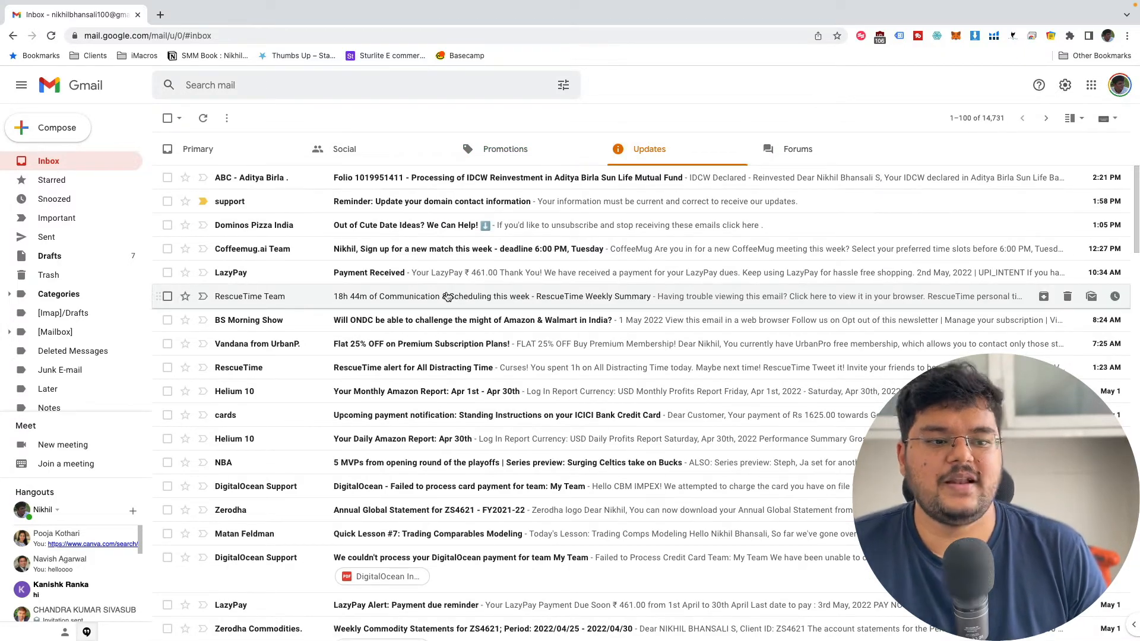
pyautogui.click(446, 296)
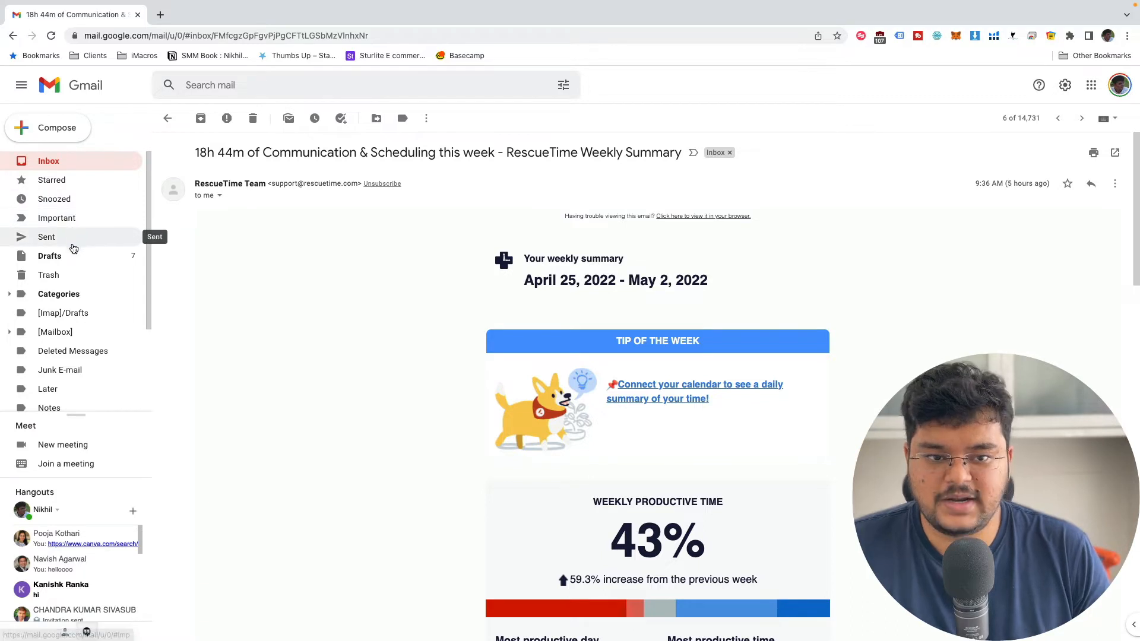
pyautogui.scroll(-2, 71, 261)
pyautogui.scroll(-2, 67, 290)
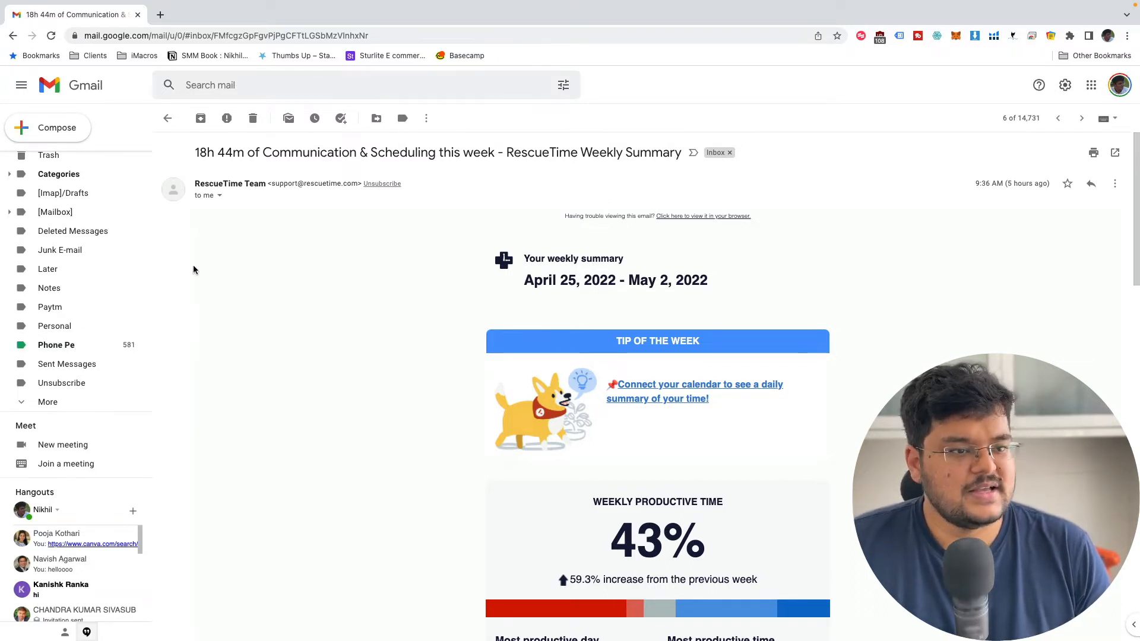
# - Check the sender's e-mail address in the open RescueTime message
pyautogui.doubleClick(281, 185)
pyautogui.moveTo(281, 185); pyautogui.dragTo(358, 185)
pyautogui.press('ctrl+super+d')
pyautogui.click(288, 203)
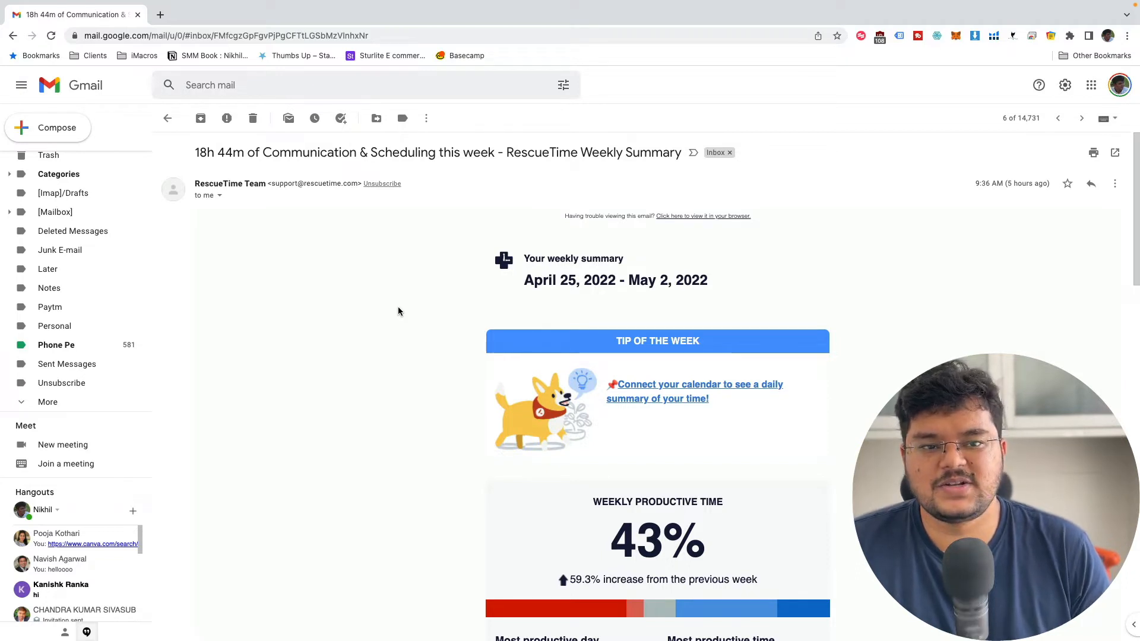
# - Start a filter for messages like this one, keep the RescueTime sender as its criterion, and continue to the filter actions
pyautogui.click(1117, 184)
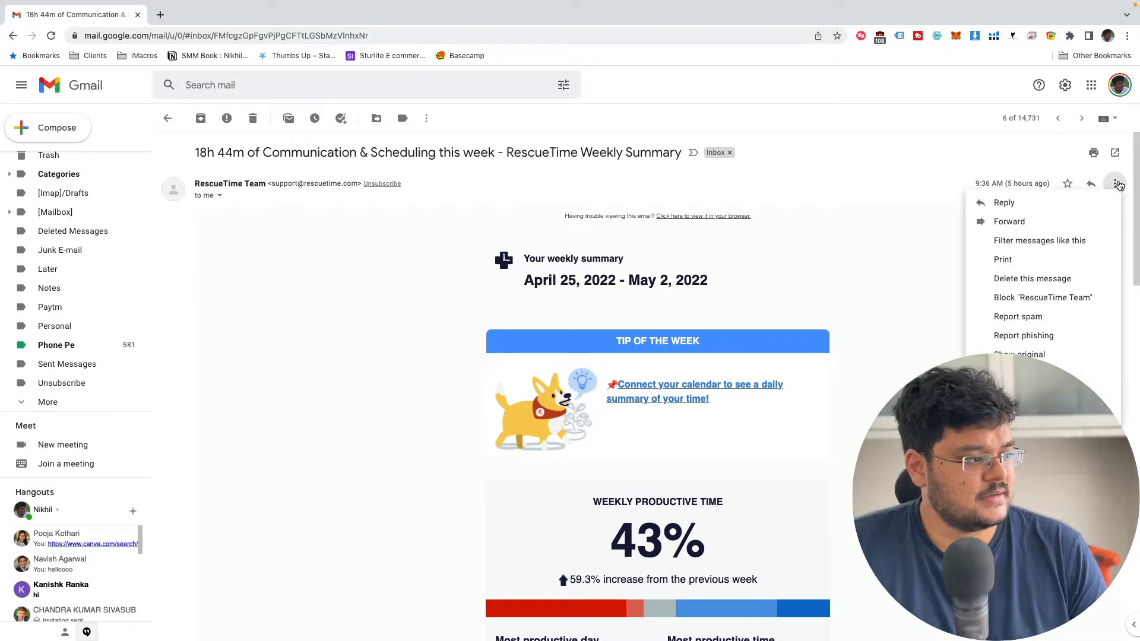
pyautogui.click(1007, 242)
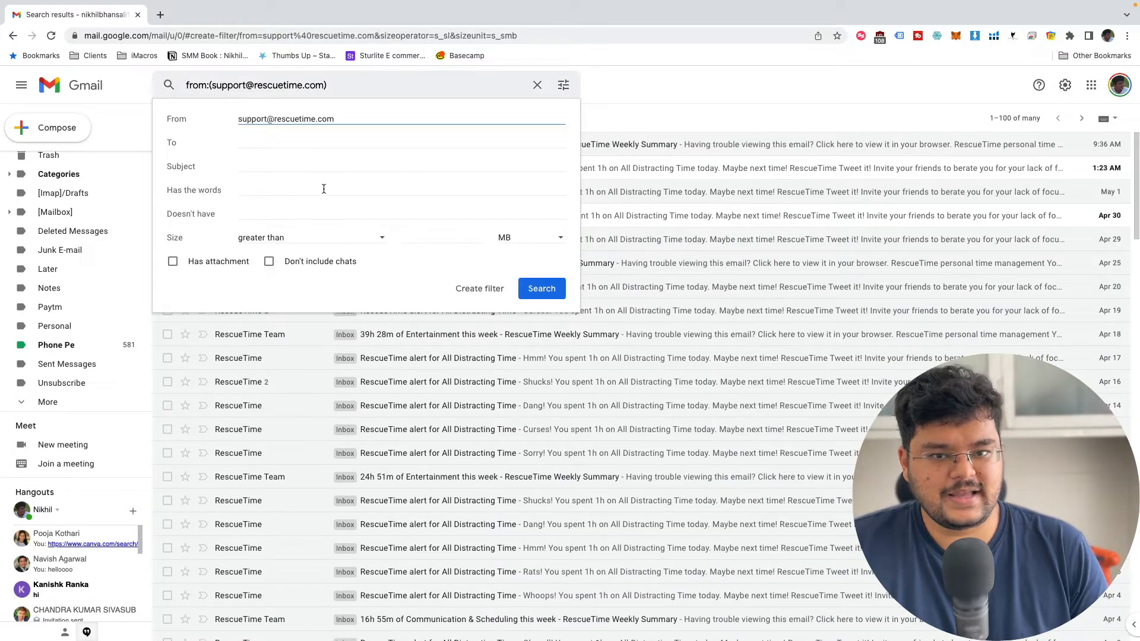
pyautogui.click(475, 291)
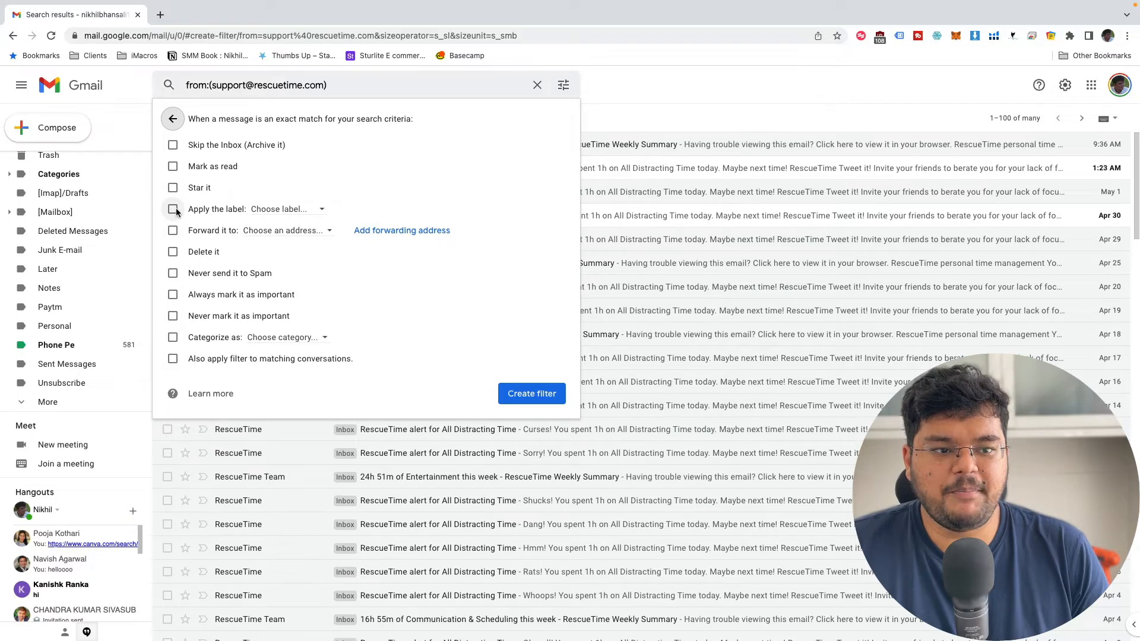
# - Have the filter apply a new label named "Rescuetime" and create the filter
pyautogui.click(194, 209)
pyautogui.click(293, 211)
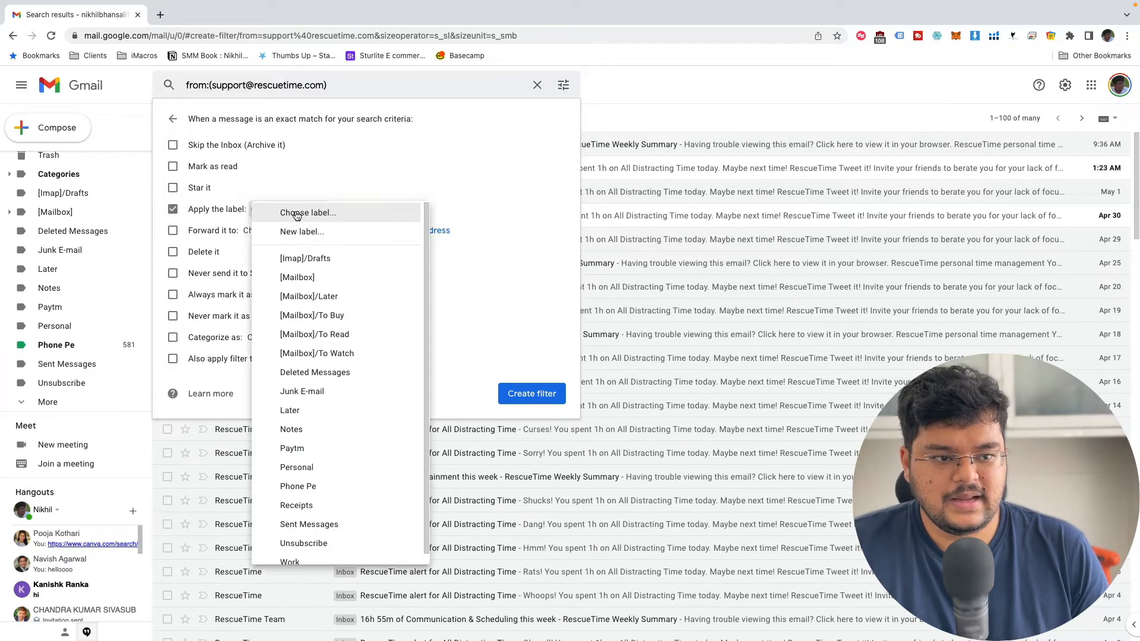
pyautogui.click(310, 238)
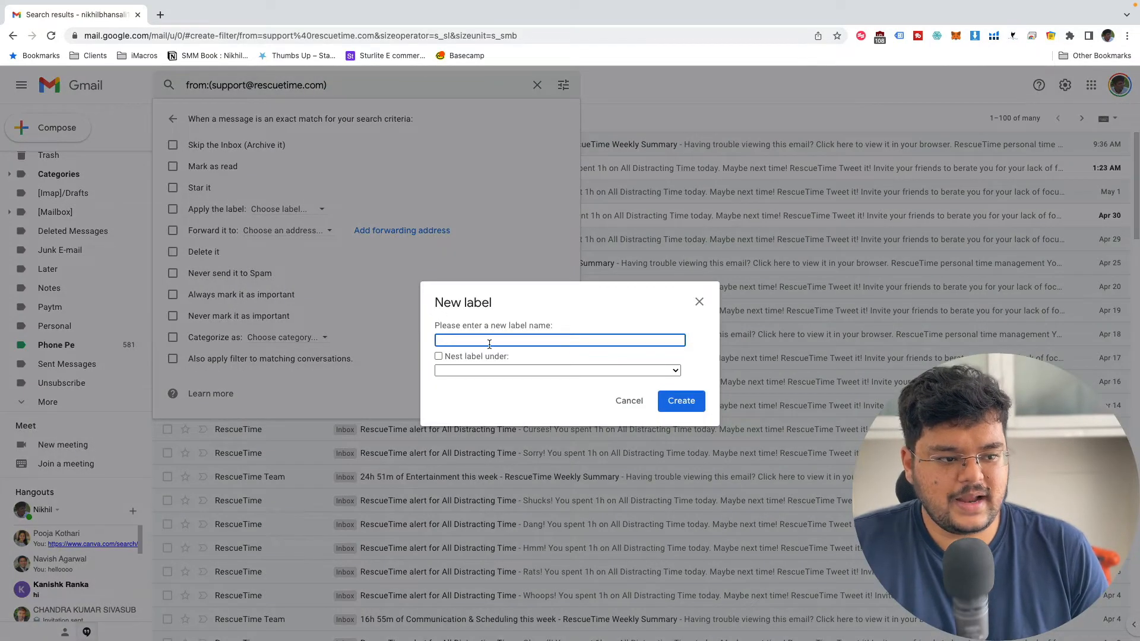
pyautogui.write('Rescuetime')
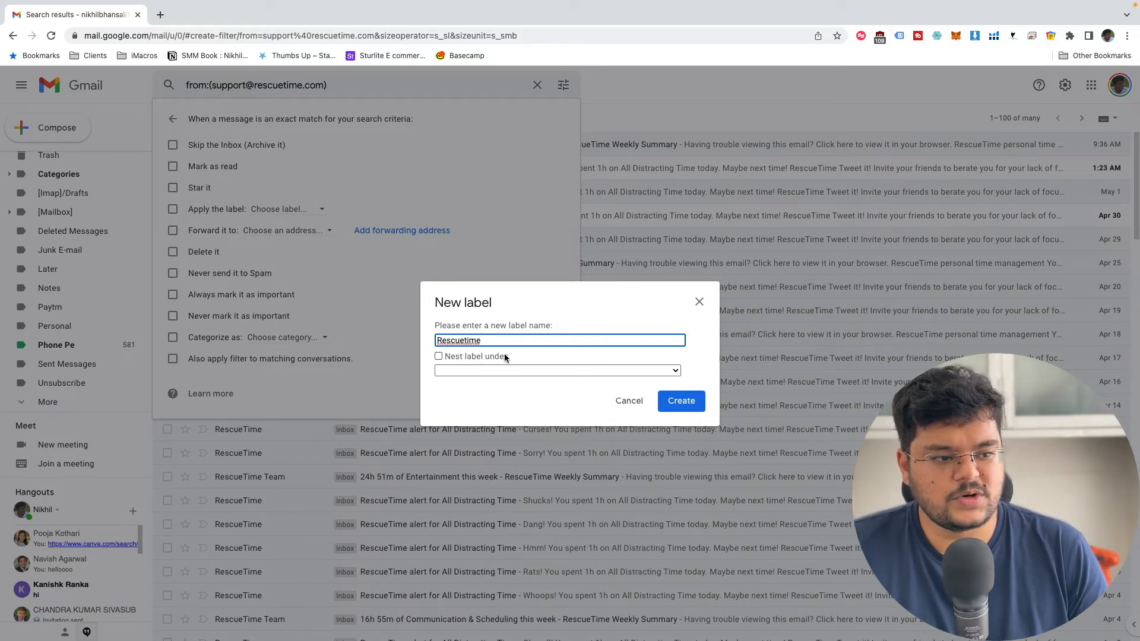
pyautogui.click(688, 402)
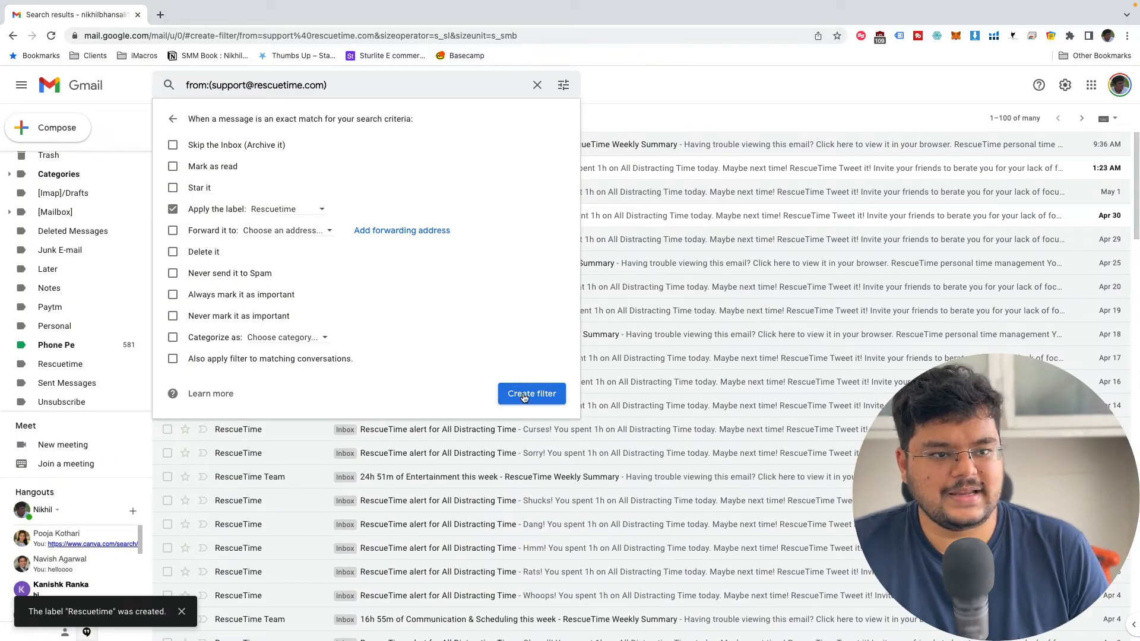
pyautogui.click(524, 397)
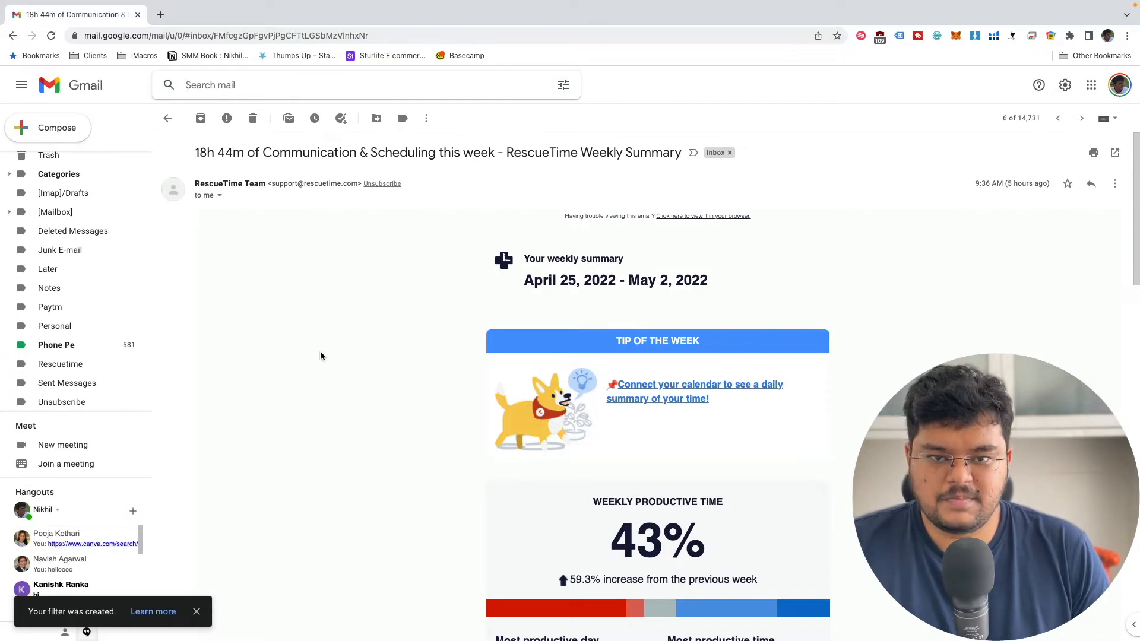
# - View the conversations under the Rescuetime label
pyautogui.click(53, 365)
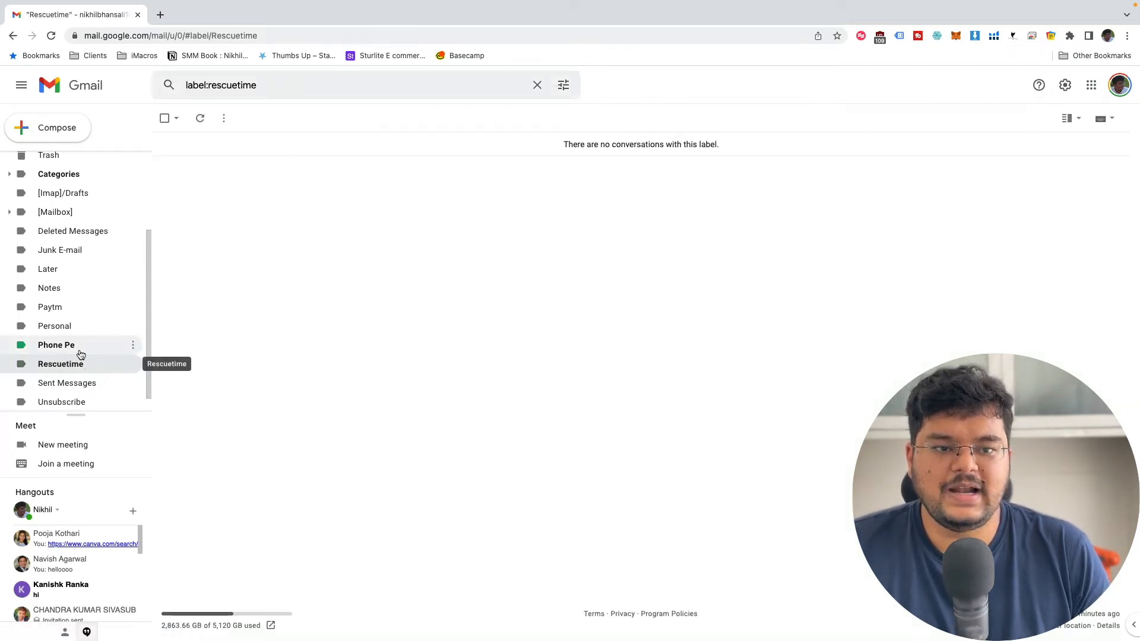
pyautogui.scroll(1, 80, 353)
pyautogui.scroll(-1, 106, 351)
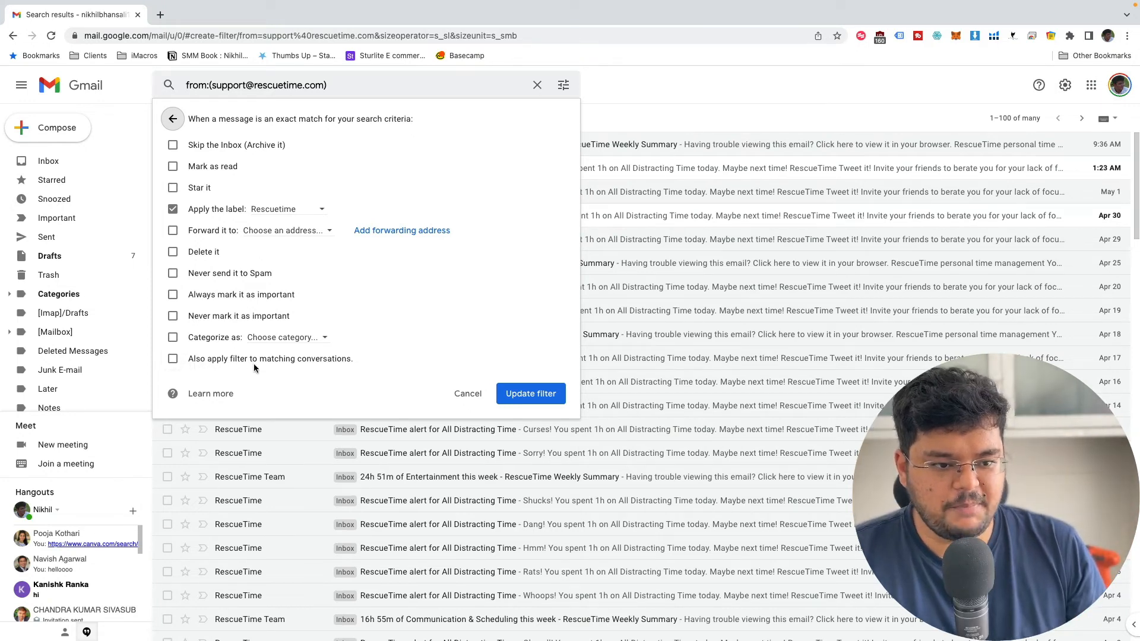
# - Update the RescueTime sender filter to also apply to matching conversations, and open the Rescuetime label
pyautogui.click(227, 363)
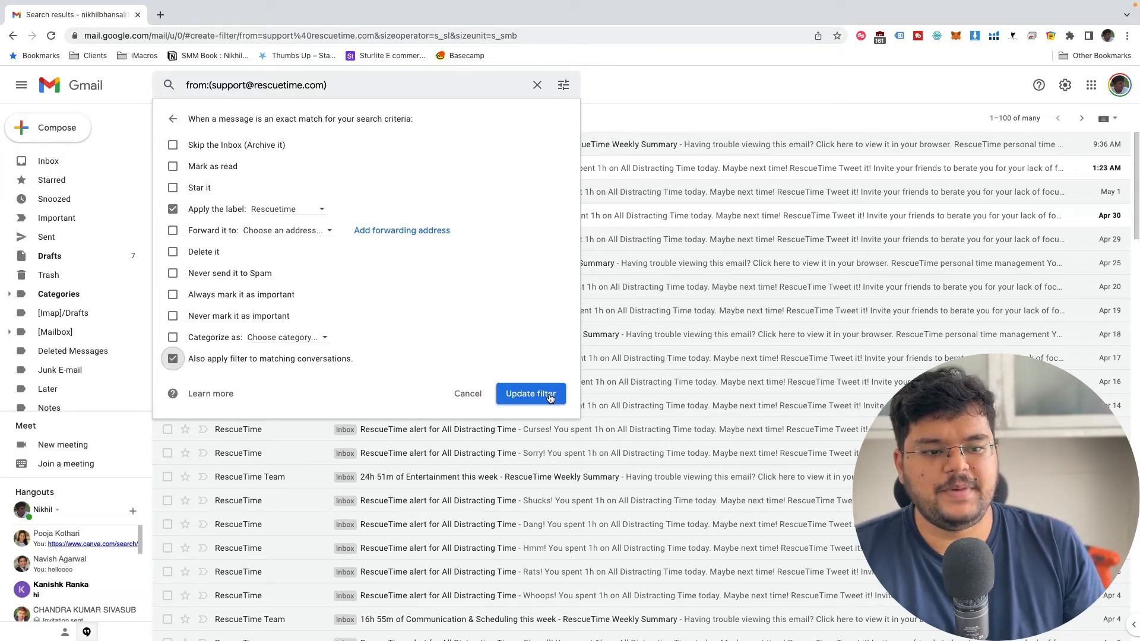
pyautogui.click(60, 346)
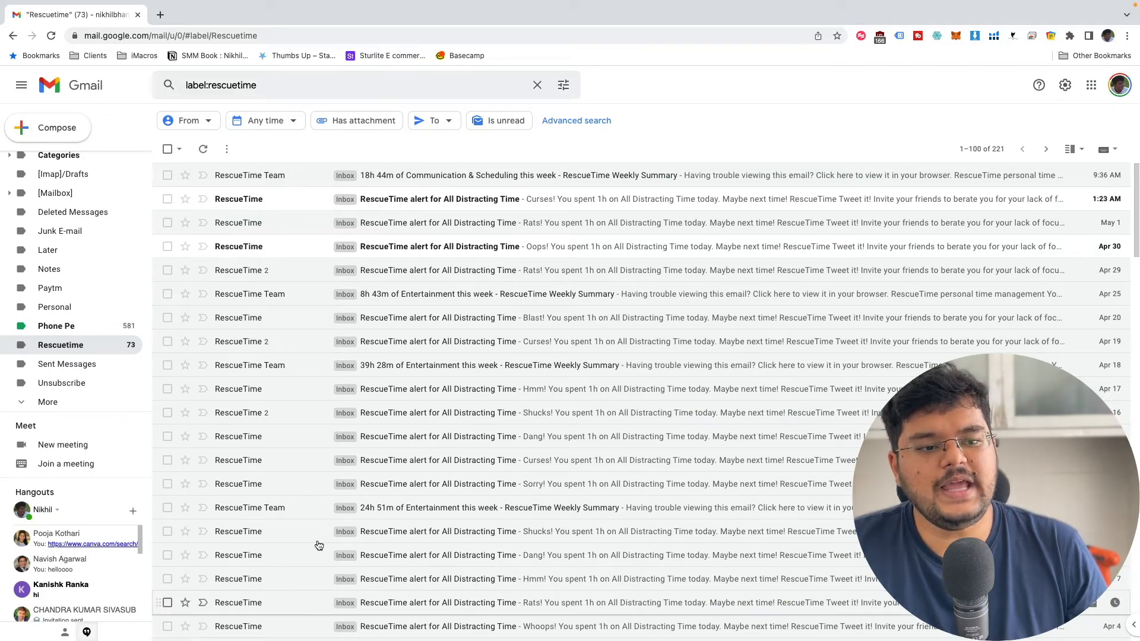
# - Look through the list of conversations labelled Rescuetime and return to its newest messages
pyautogui.scroll(-10, 394, 381)
pyautogui.scroll(-10, 411, 470)
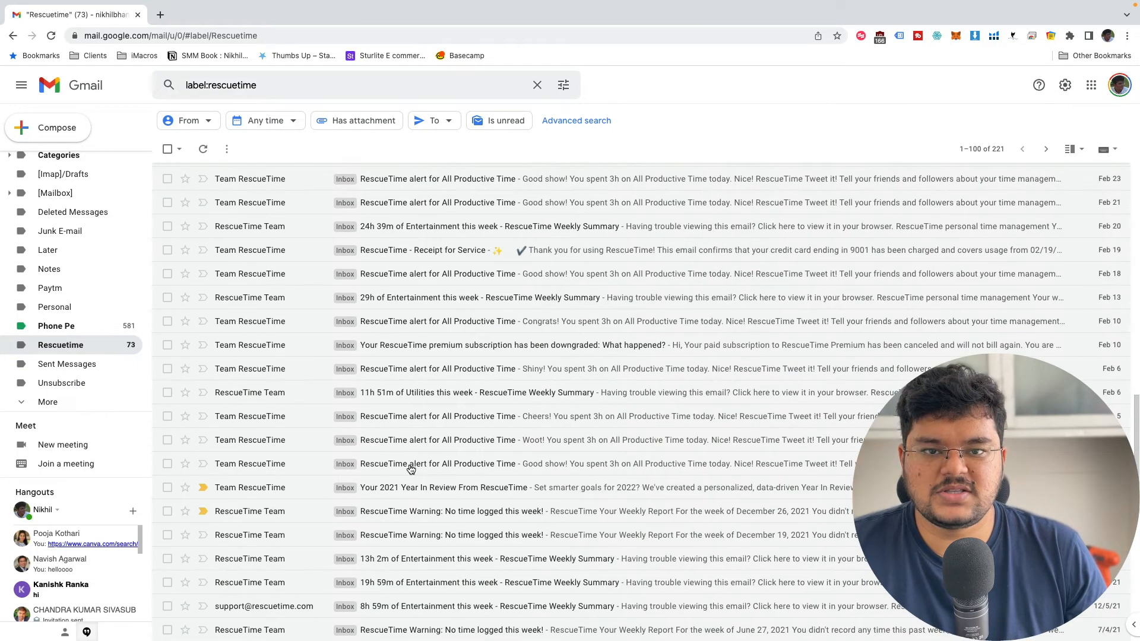
pyautogui.scroll(-10, 411, 470)
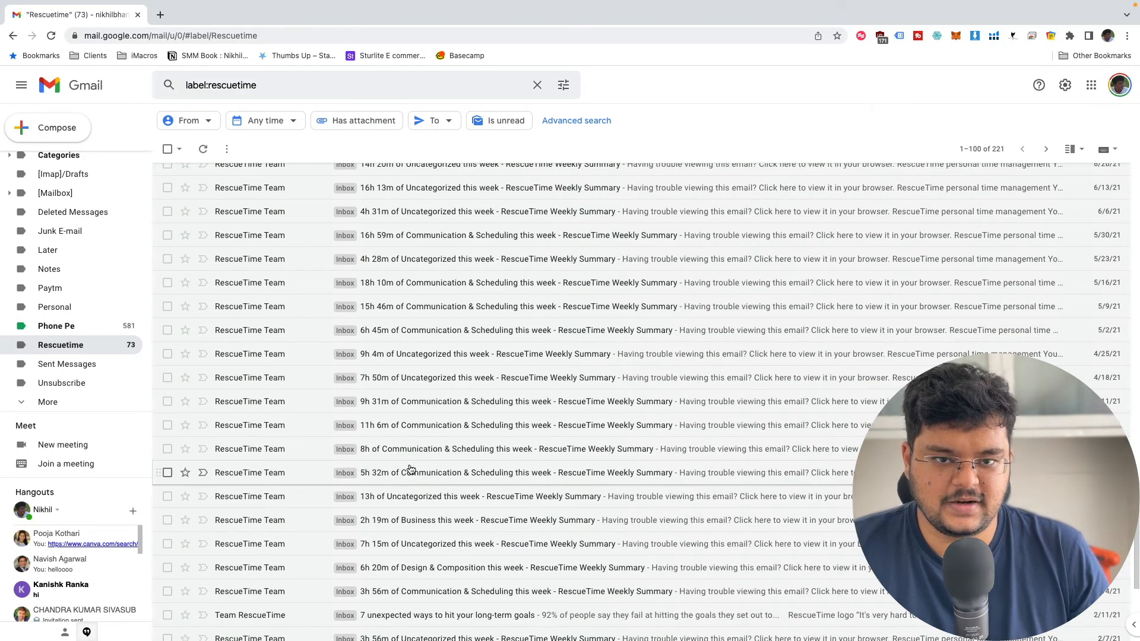
pyautogui.scroll(20, 412, 469)
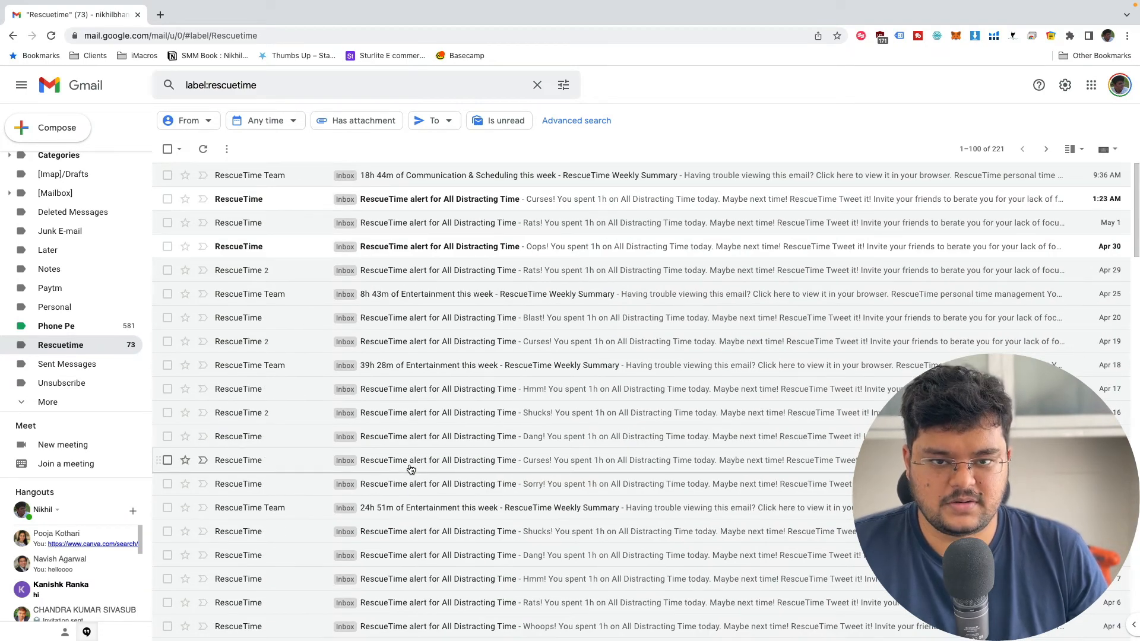
# - Start a filter from the search options for the Rescuetime label, leaving the subject empty, and continue to the filter actions
pyautogui.click(563, 86)
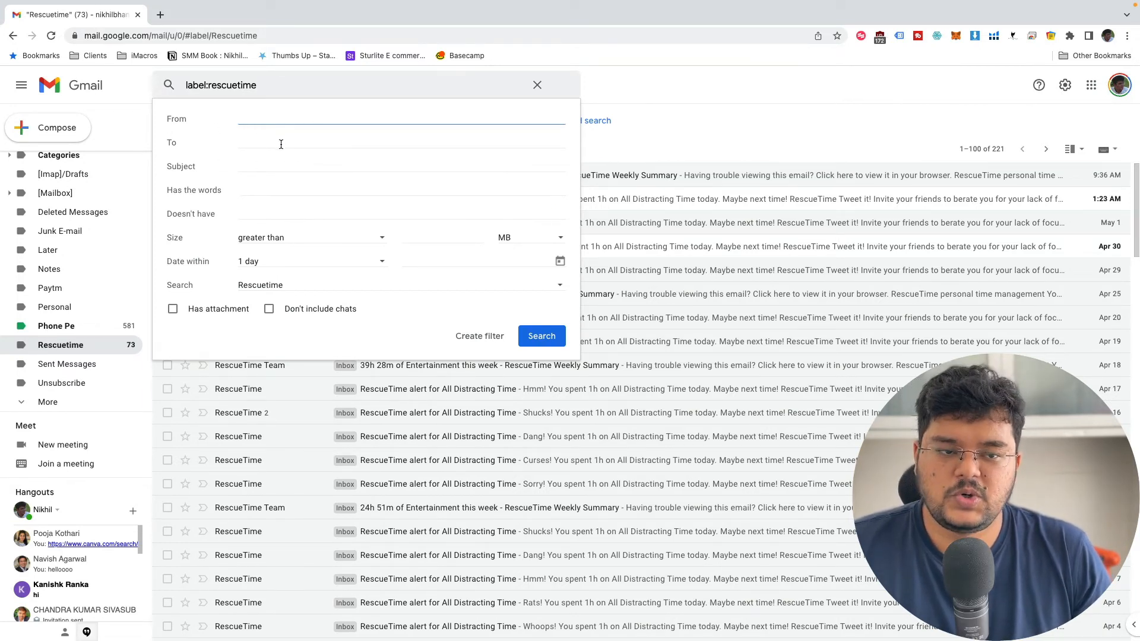
pyautogui.click(254, 168)
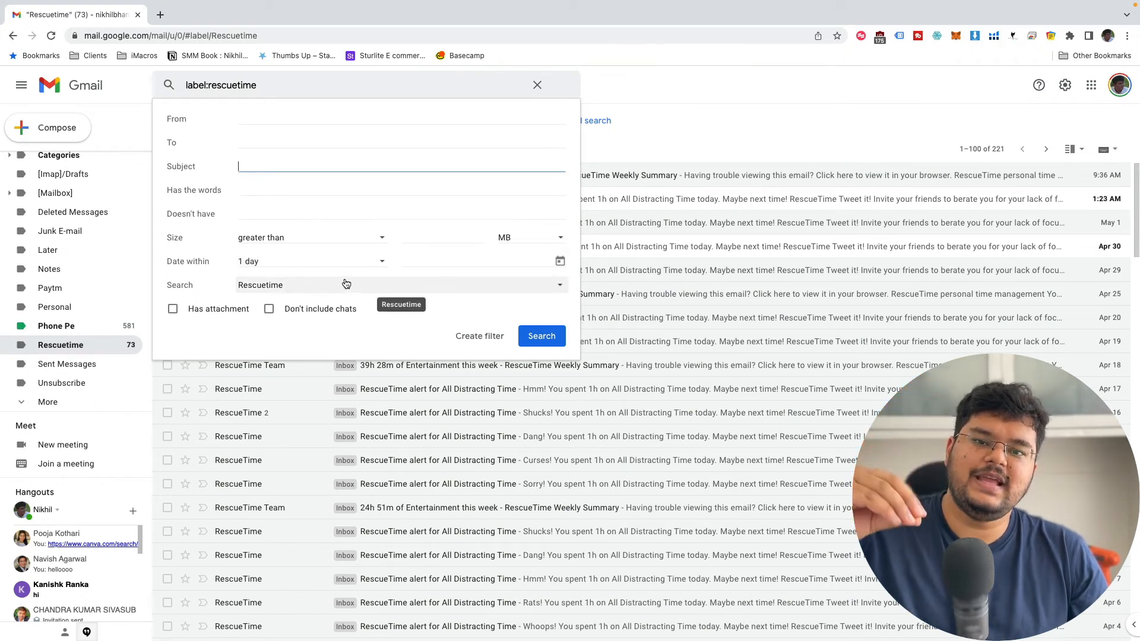
pyautogui.click(476, 343)
pyautogui.click(676, 394)
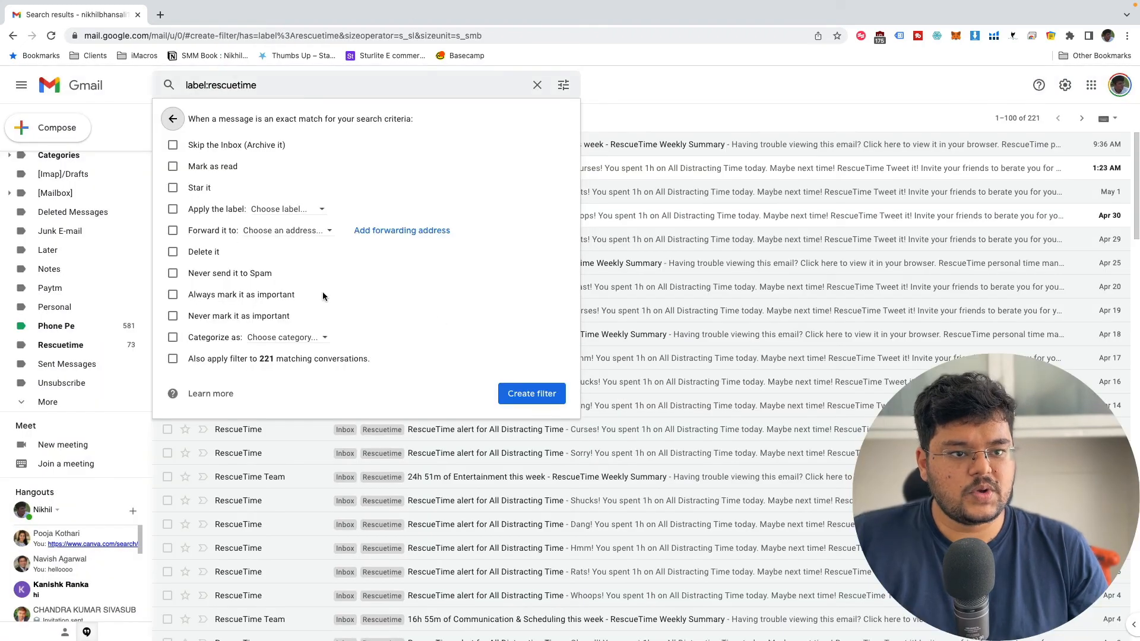